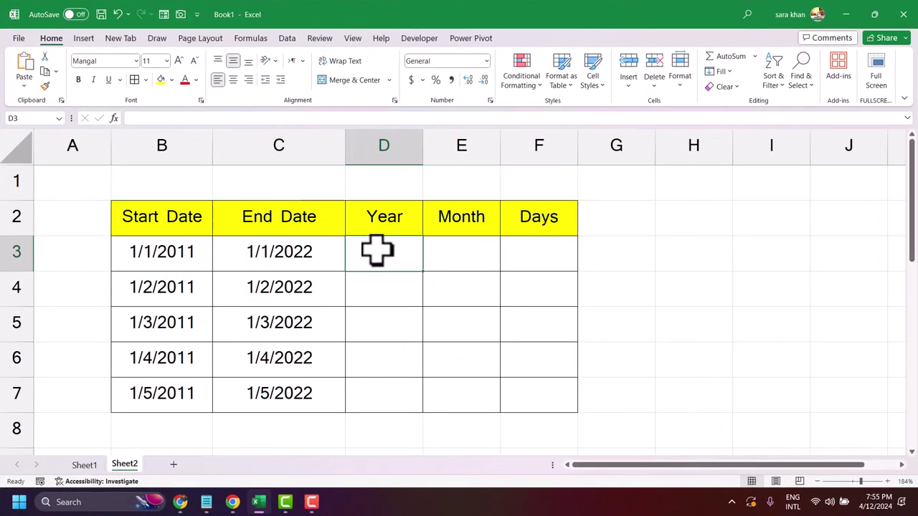
- Enter =DATEDIF(B3,C3,"Y") in D3 to count whole years between the dates
text(=da)
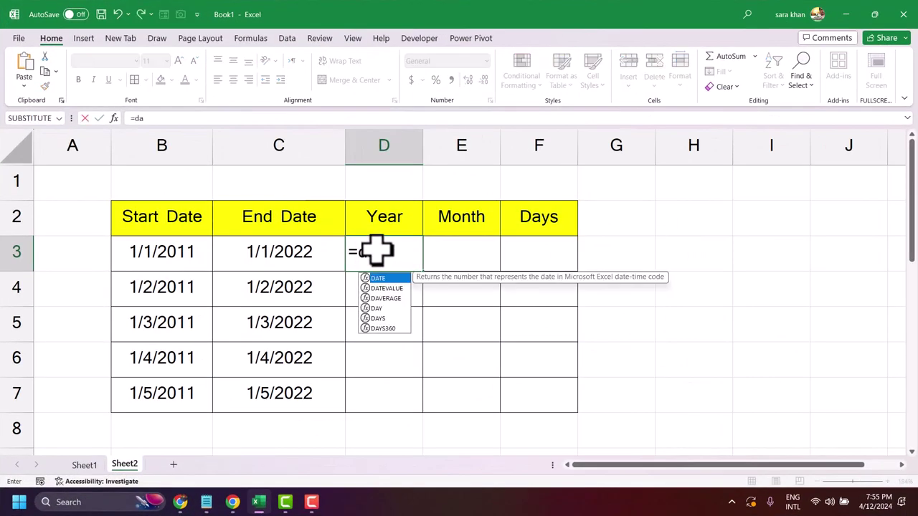
text(tedif)
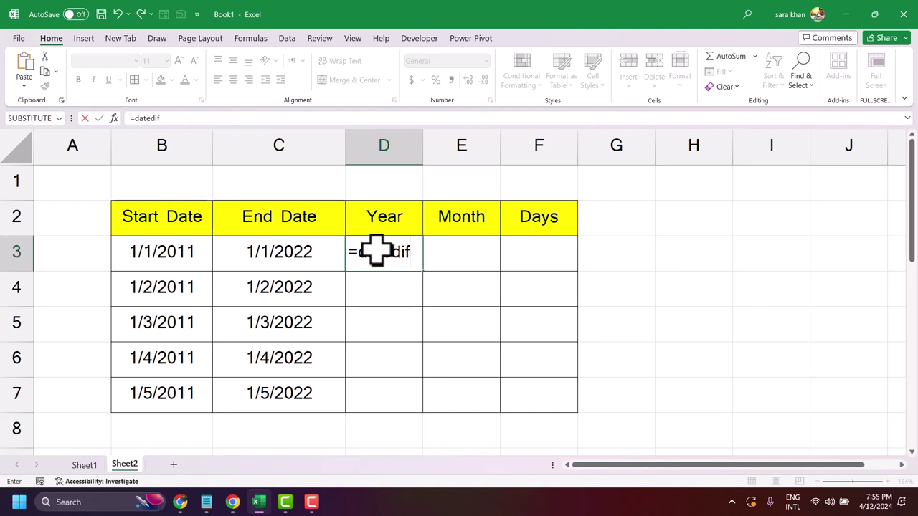
text(()
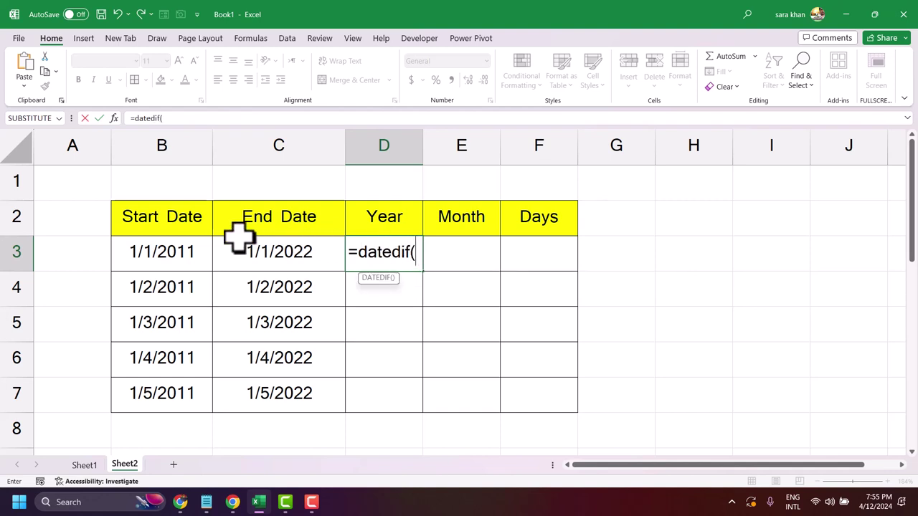
click(172, 248)
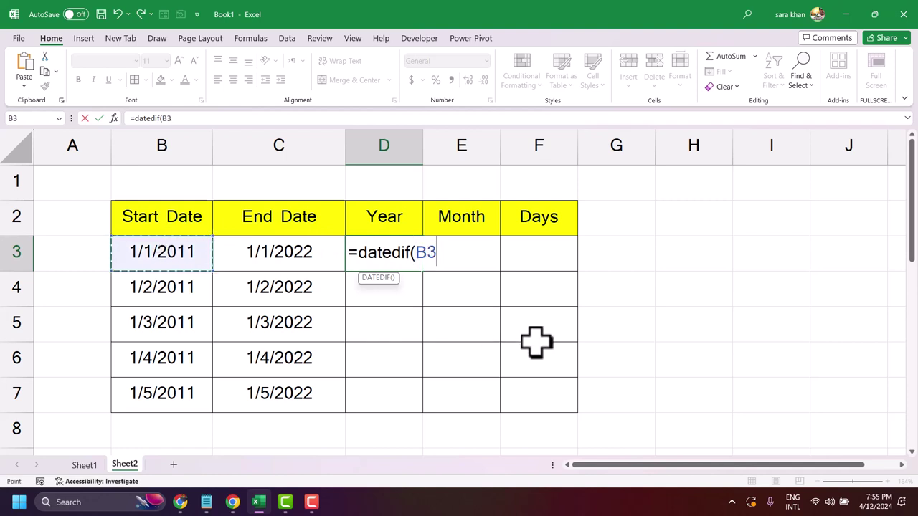
text(,)
click(291, 254)
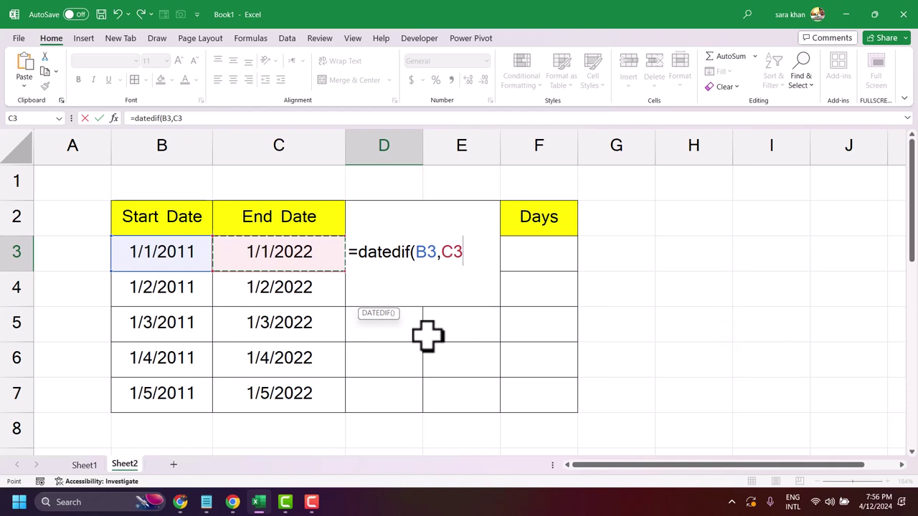
text(,)
text("Y)
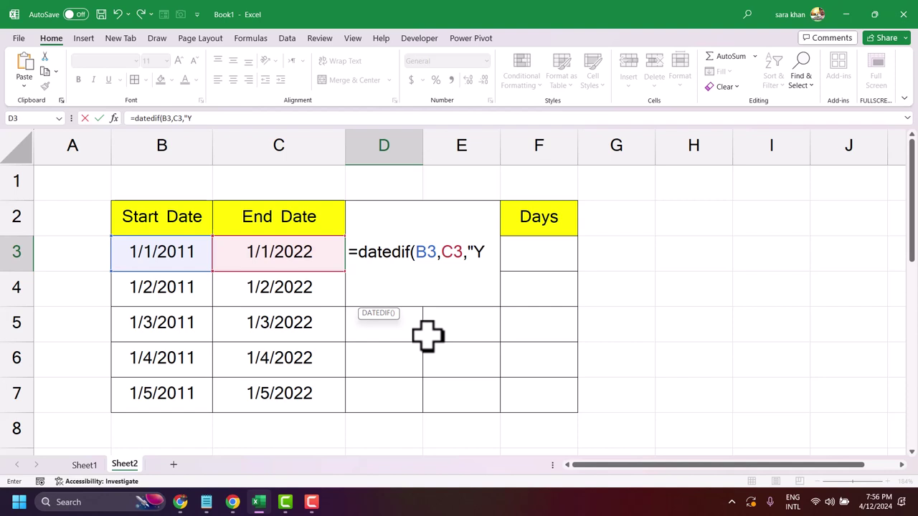
text("))
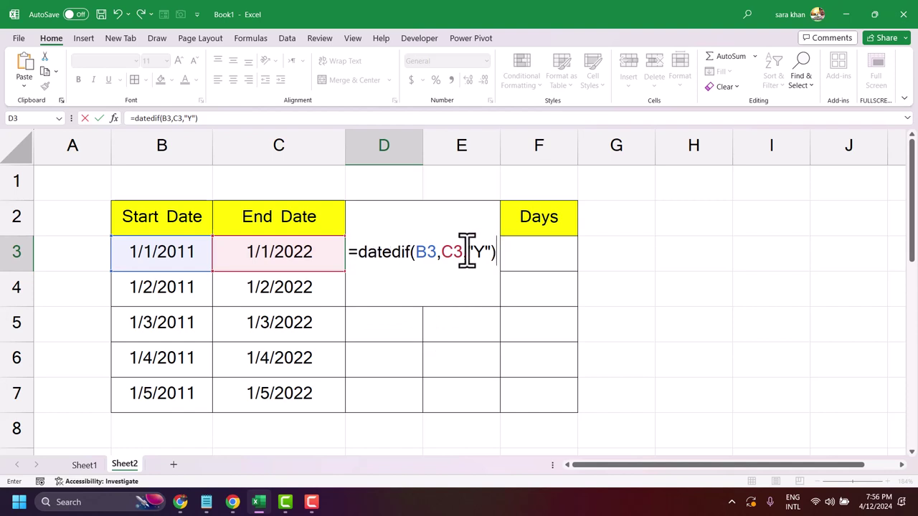
key(Return)
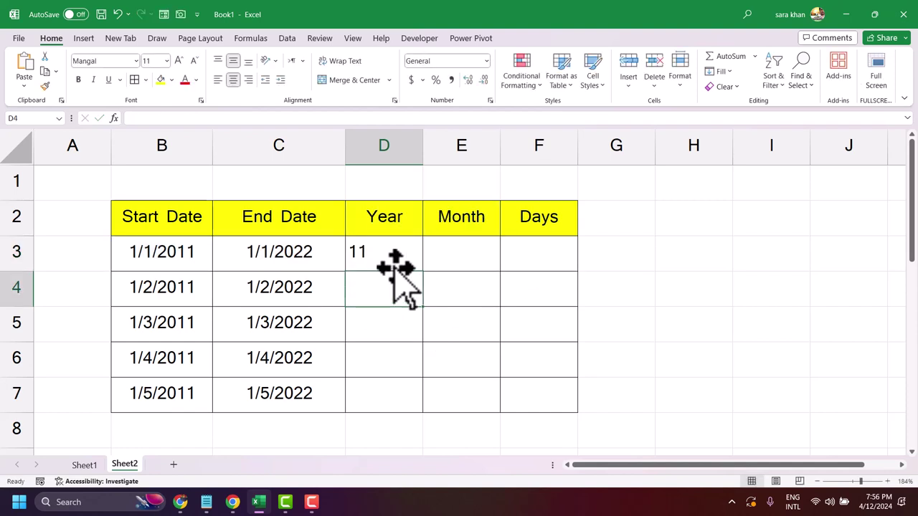
- Copy the year formula down through D7, with each row showing 11
click(390, 248)
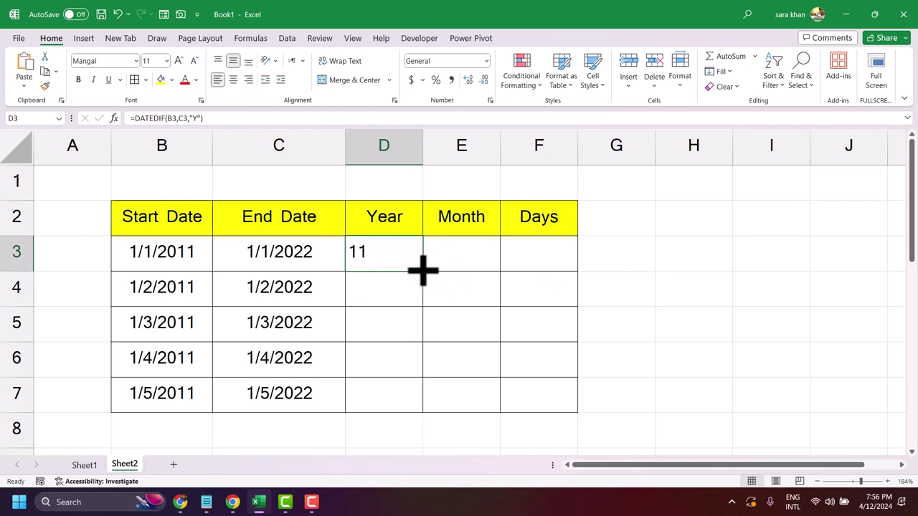
drag(423, 271, 401, 418)
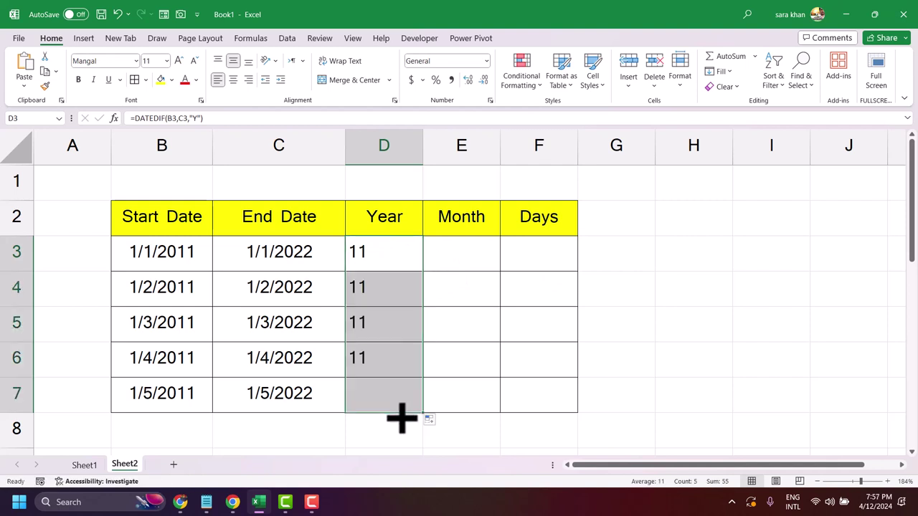
click(203, 287)
- Change the start years in B4 to 2015 and B6 to 2018
double_click(187, 288)
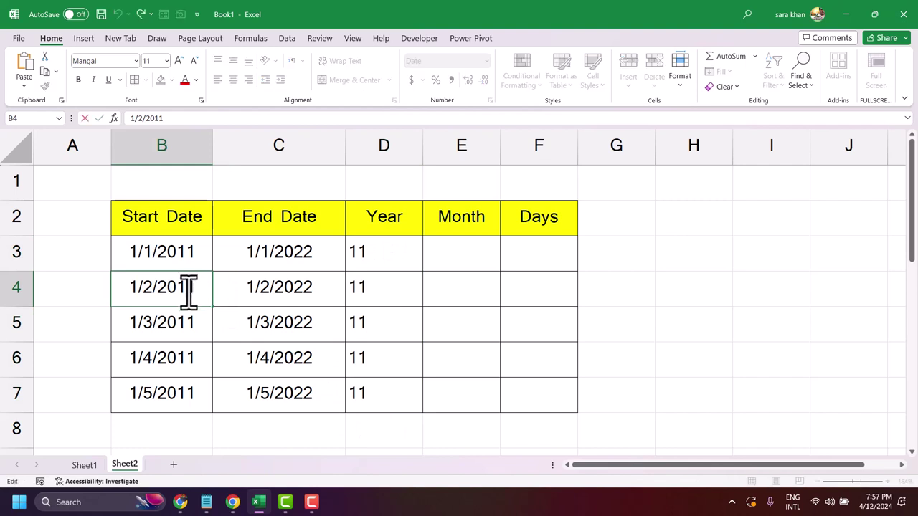
text(5)
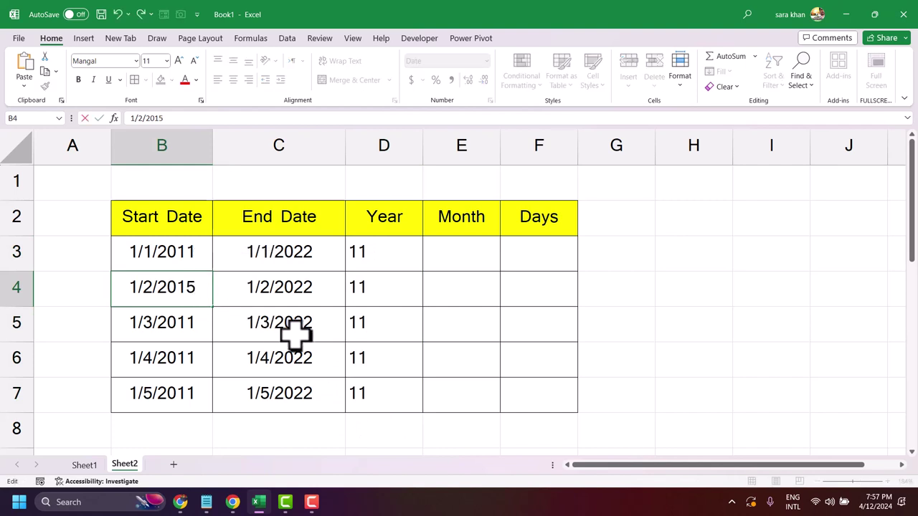
click(404, 320)
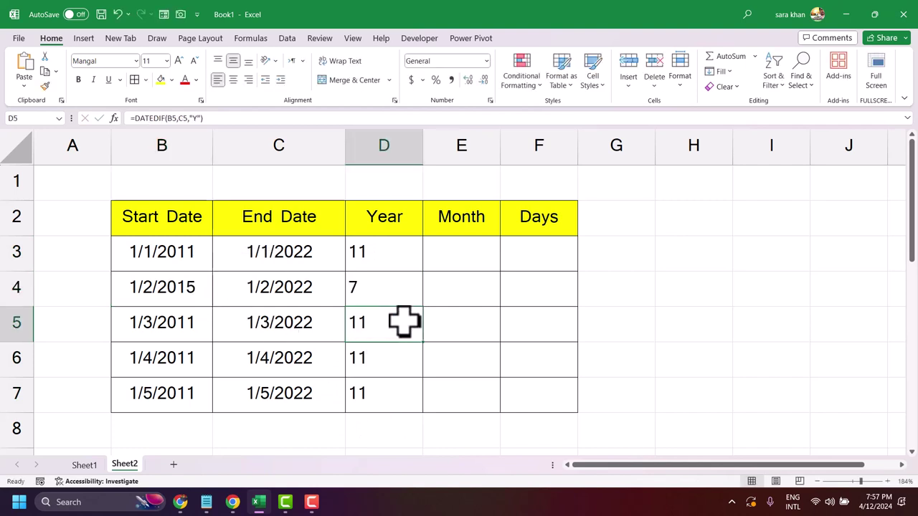
double_click(187, 353)
drag(178, 354, 171, 355)
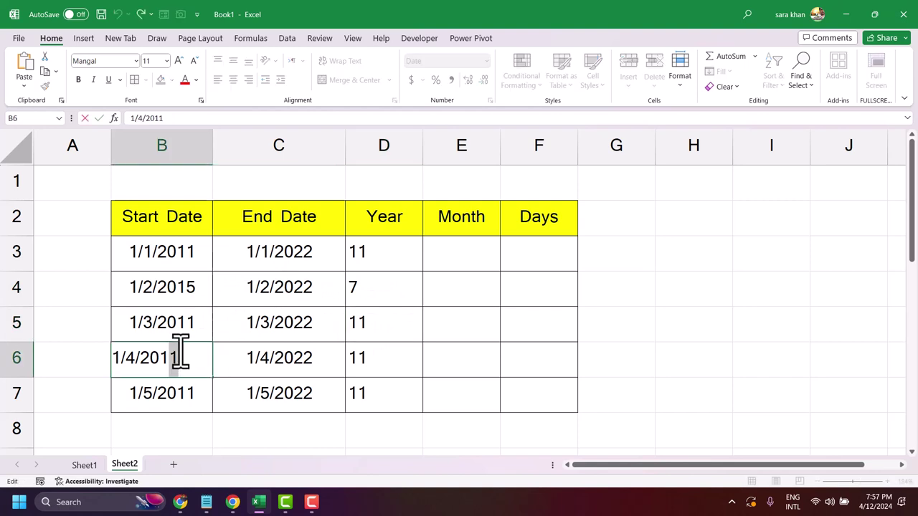
text(8)
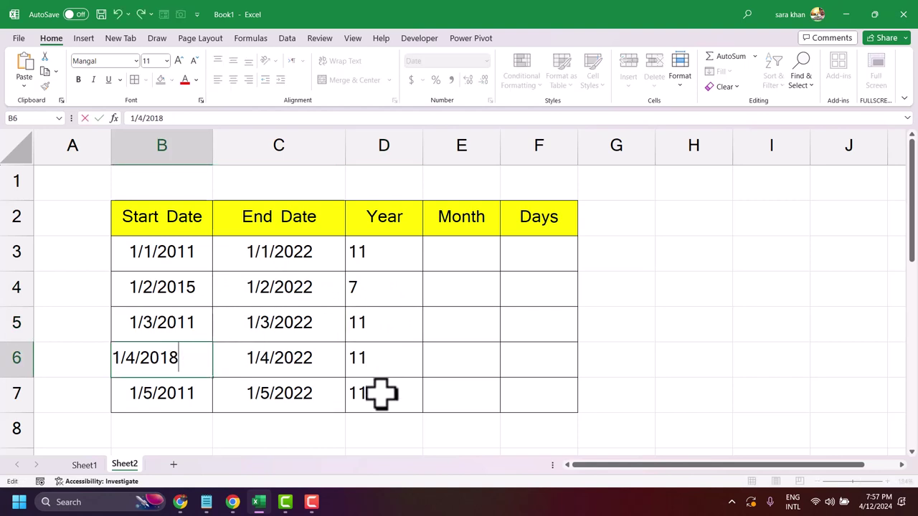
click(380, 393)
- Change the start years in B7 to 2001 and B5 to 2014
double_click(188, 387)
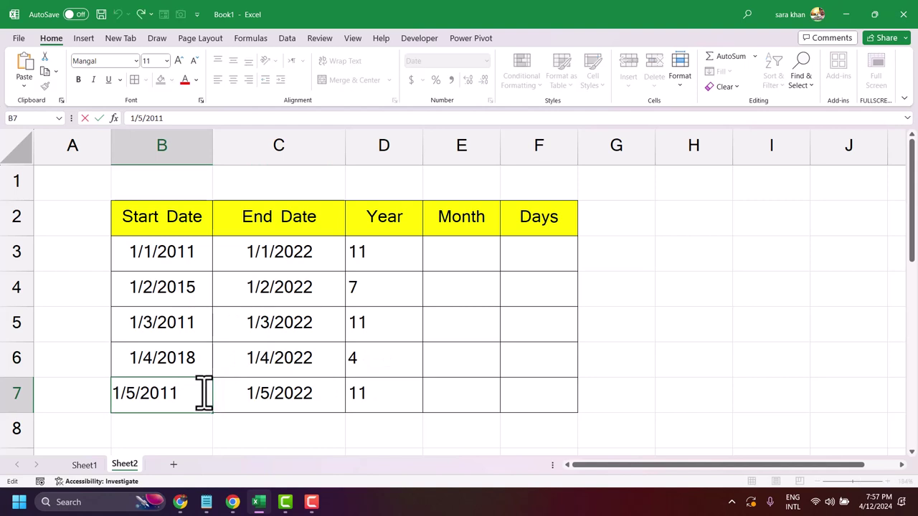
drag(177, 394, 174, 394)
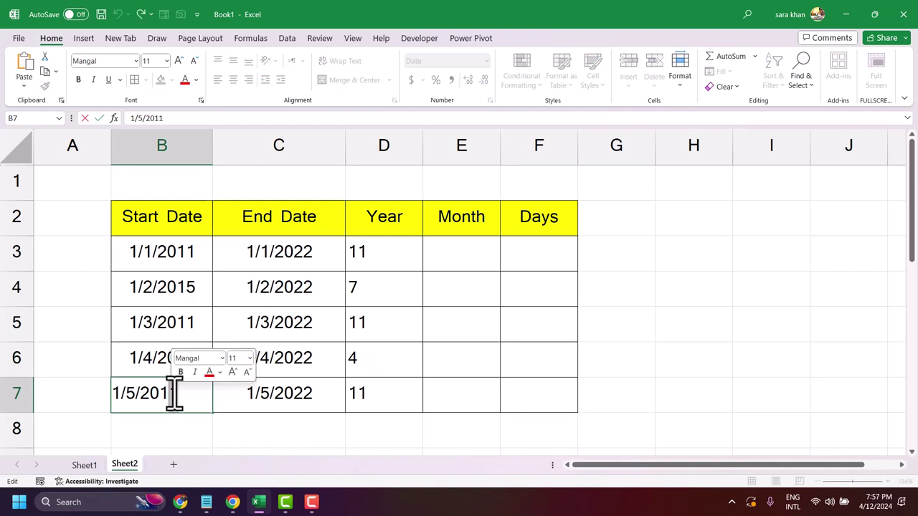
key(BackSpace)
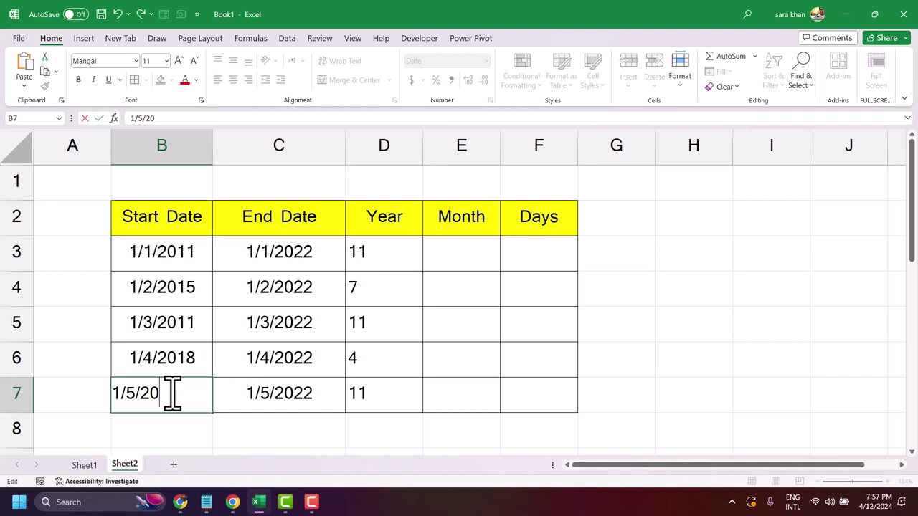
text(01)
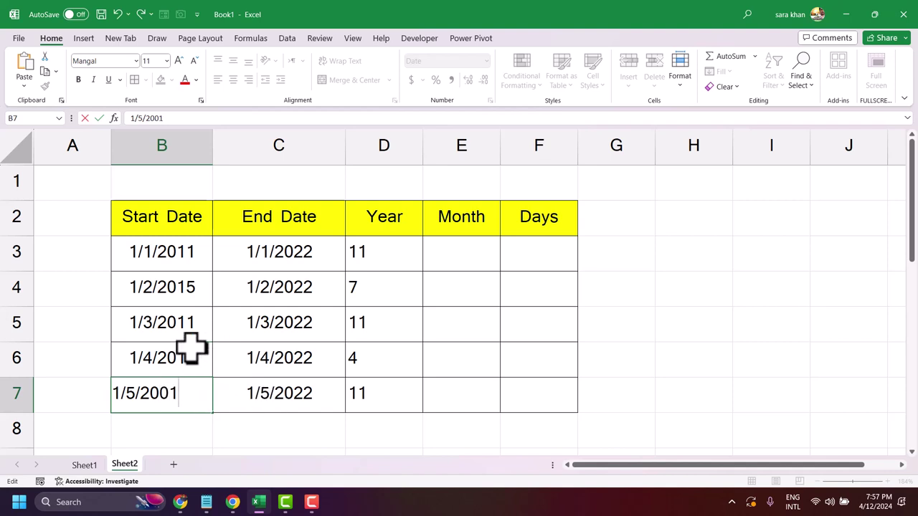
click(186, 351)
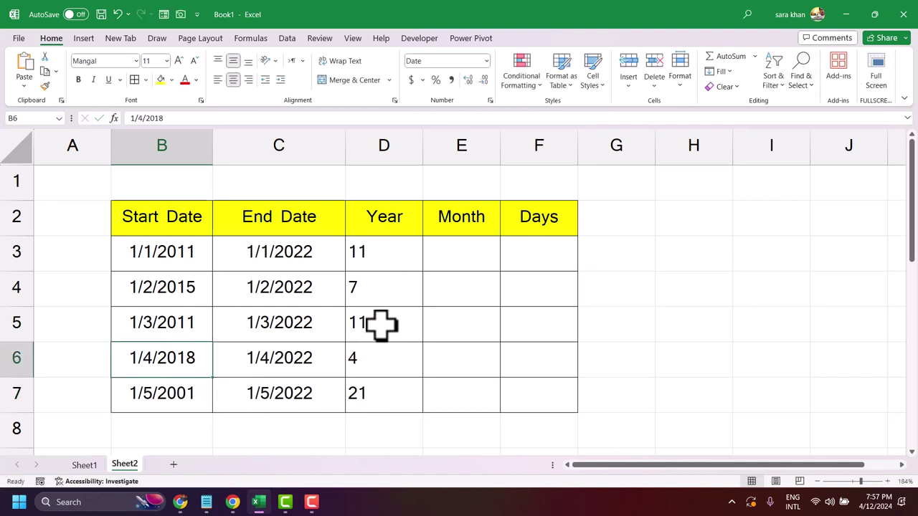
click(188, 326)
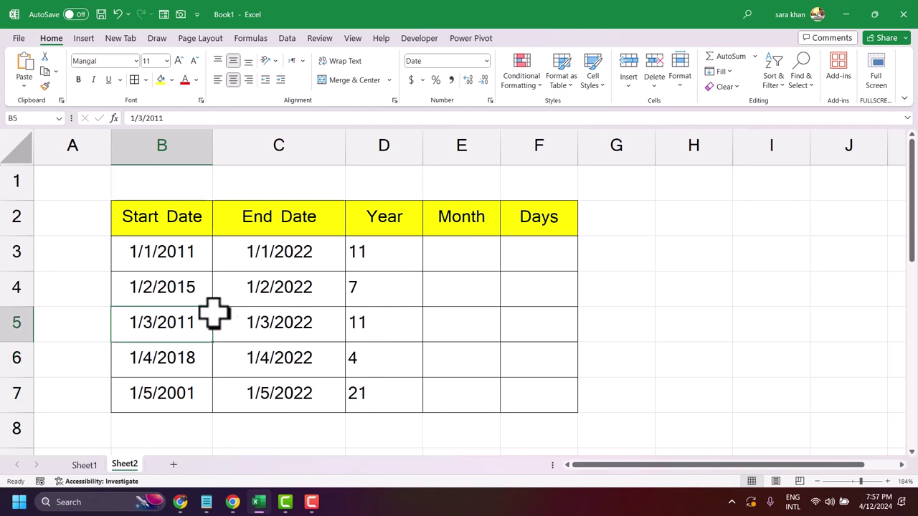
double_click(191, 321)
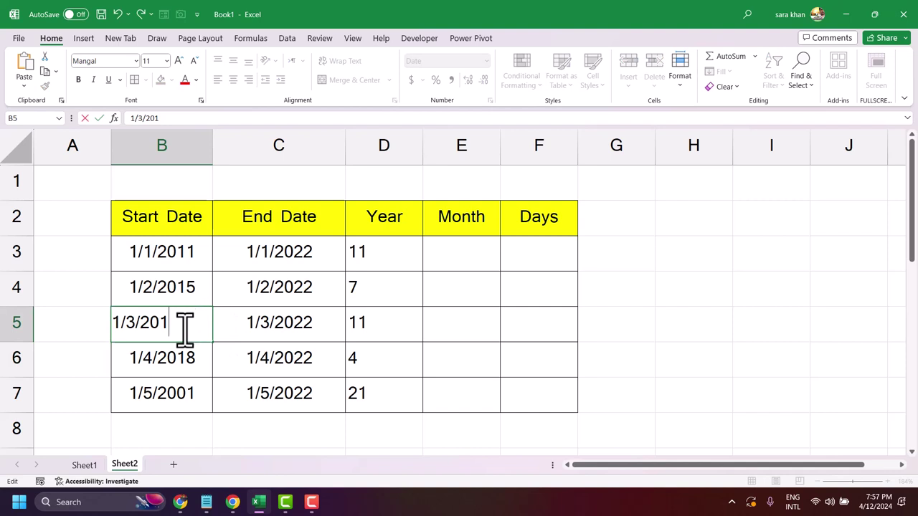
text(4)
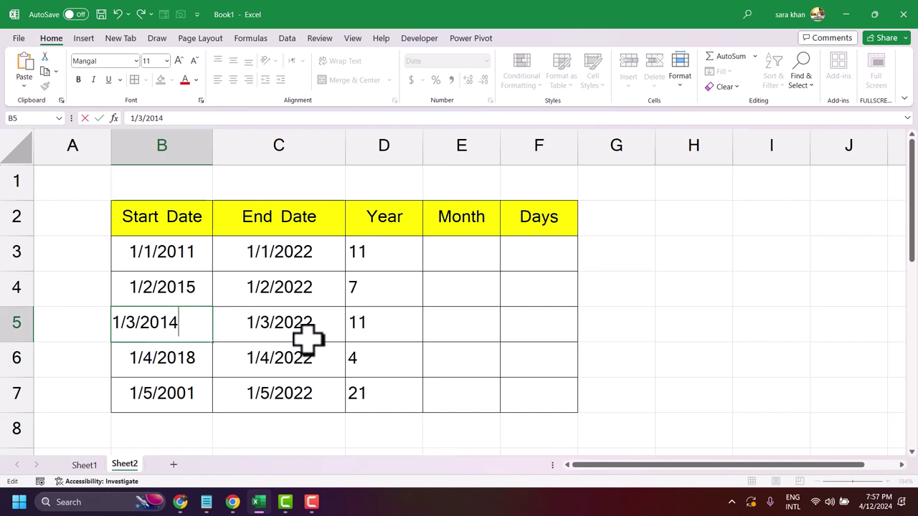
click(307, 330)
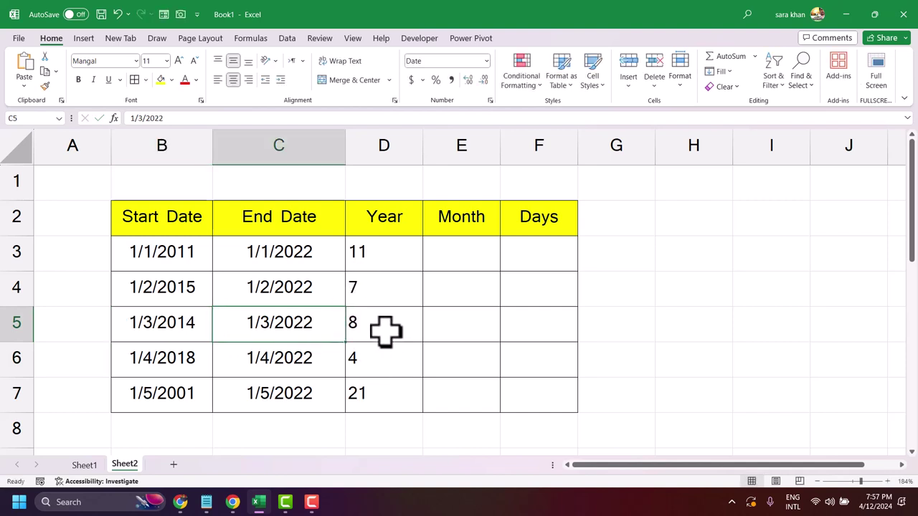
click(391, 252)
click(454, 254)
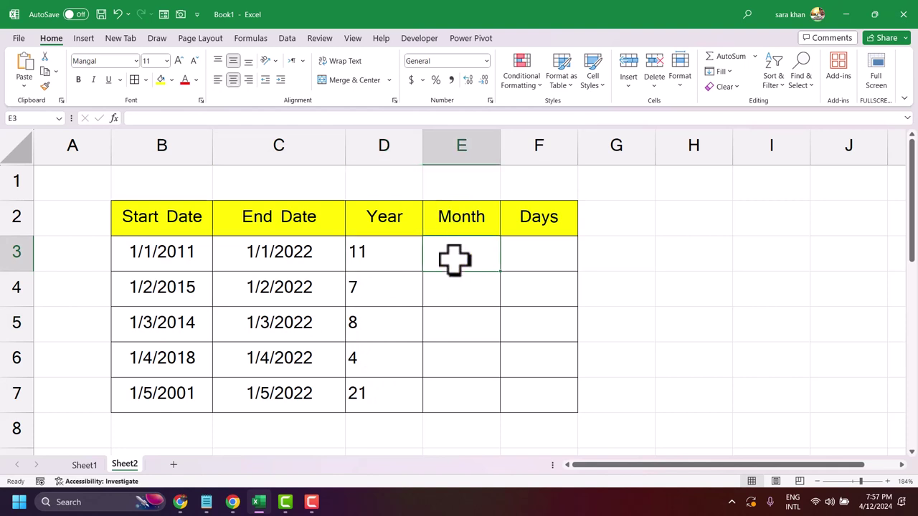
- Enter =DATEDIF(B3,C3,"M") in E3 and fill it to E7, showing 132, 84, 96, 48, 252
text(=DAT)
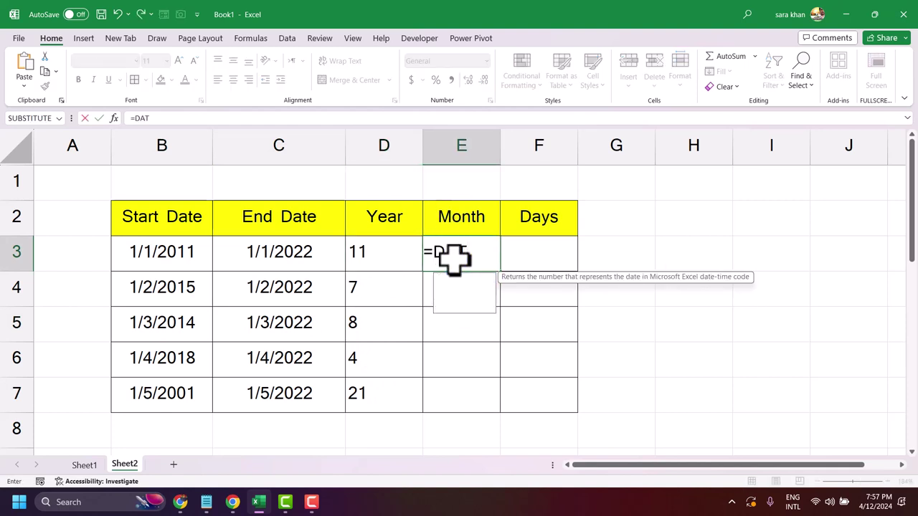
text(EDIF)
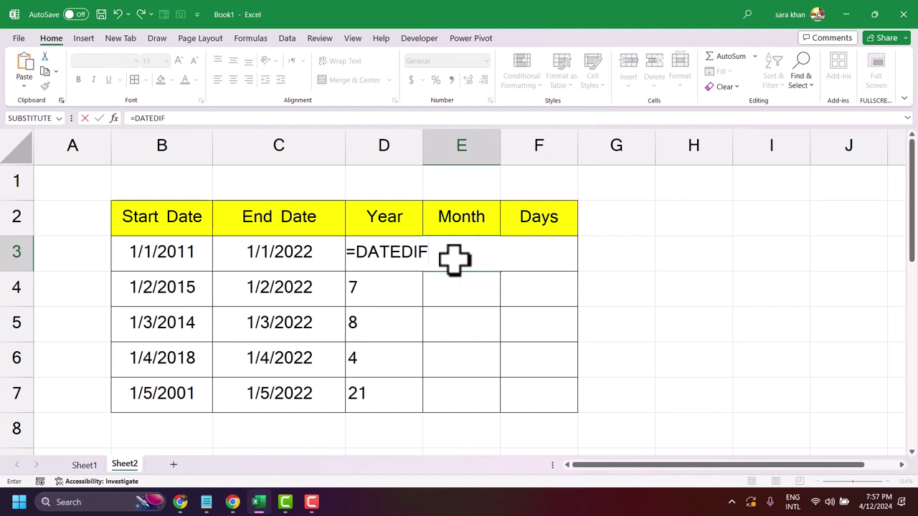
text(()
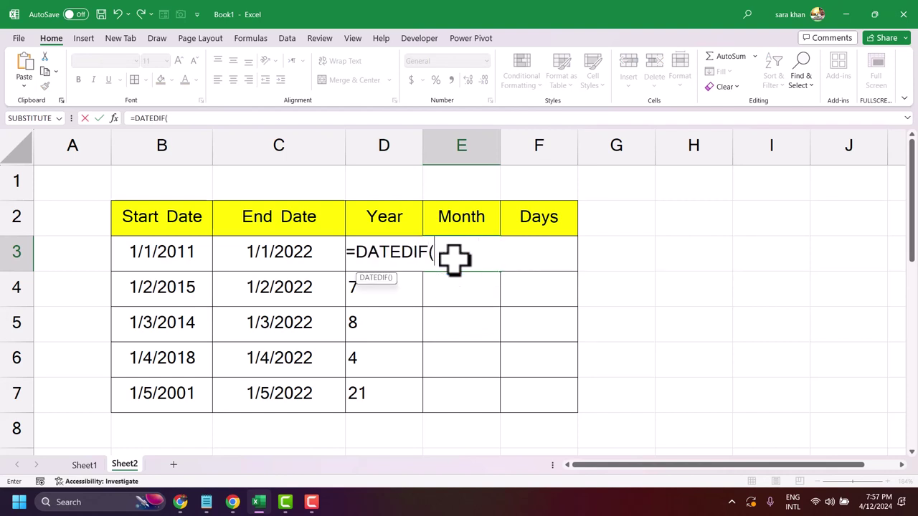
click(152, 248)
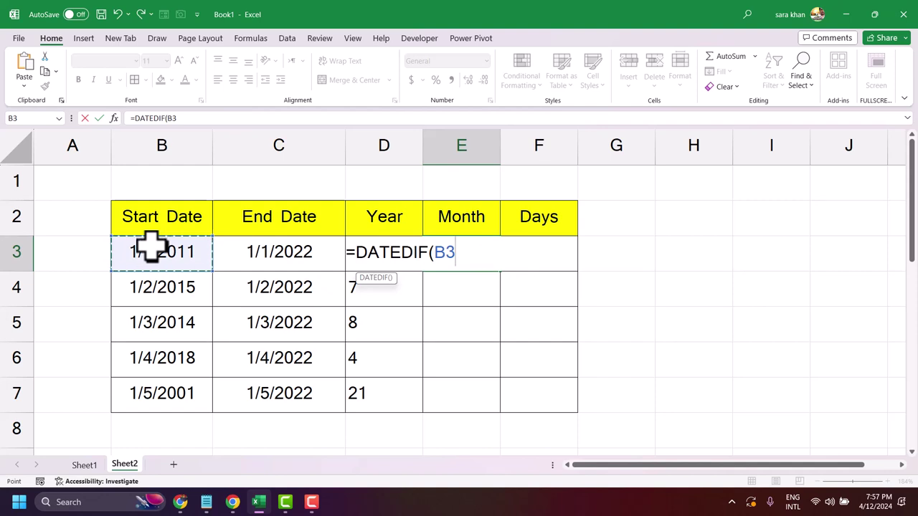
text(,)
click(258, 253)
text(,)
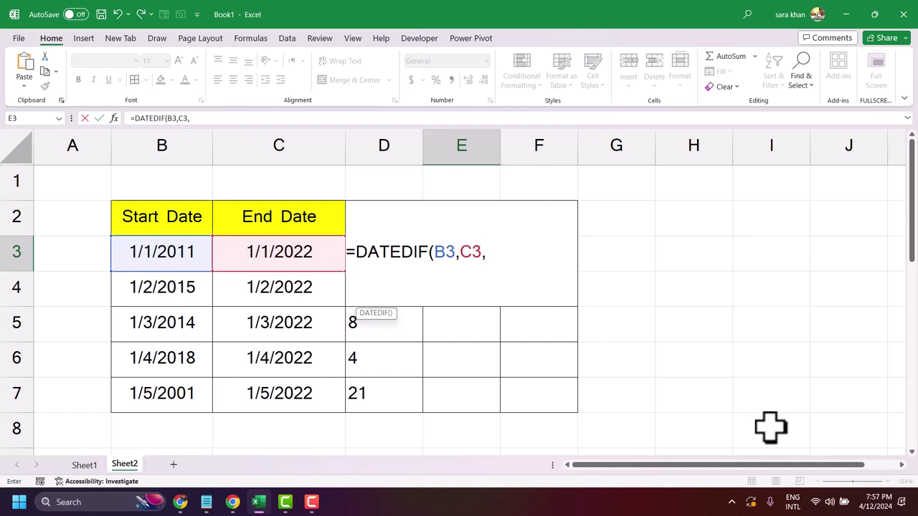
text("M)
text("))
key(Return)
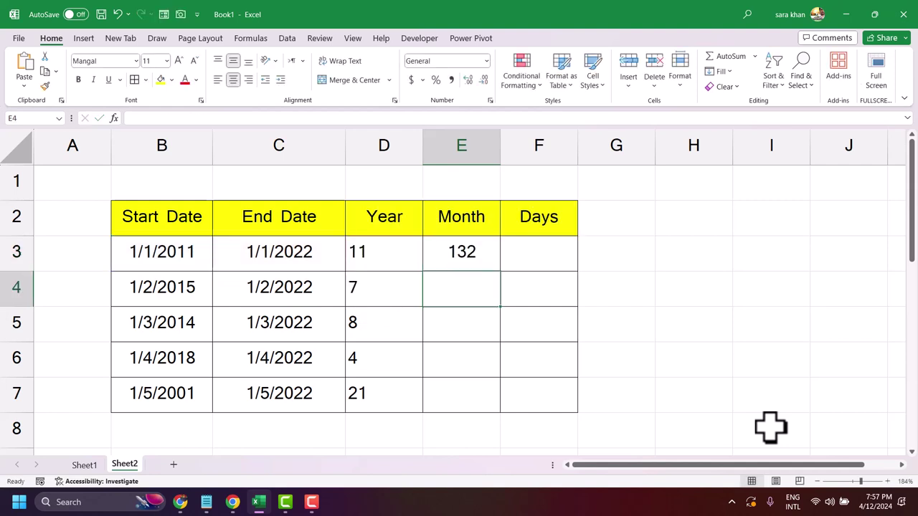
click(479, 255)
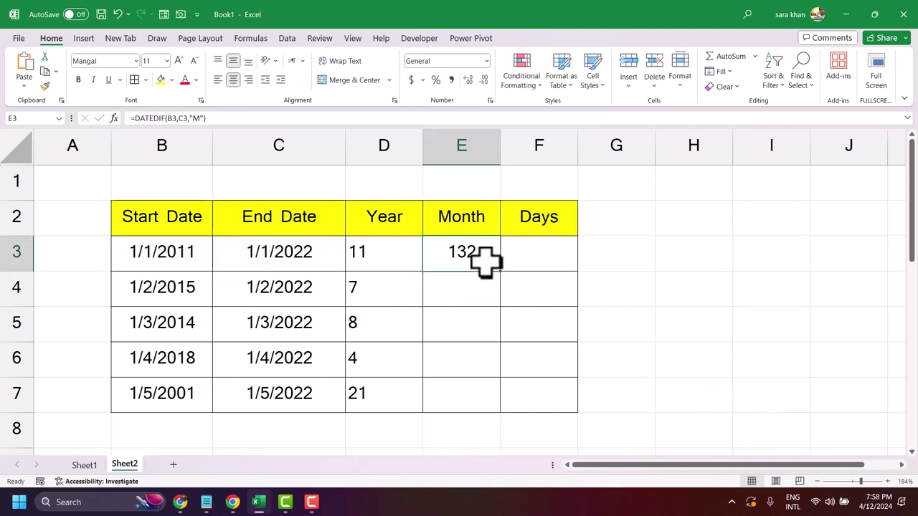
drag(500, 271, 493, 406)
click(536, 264)
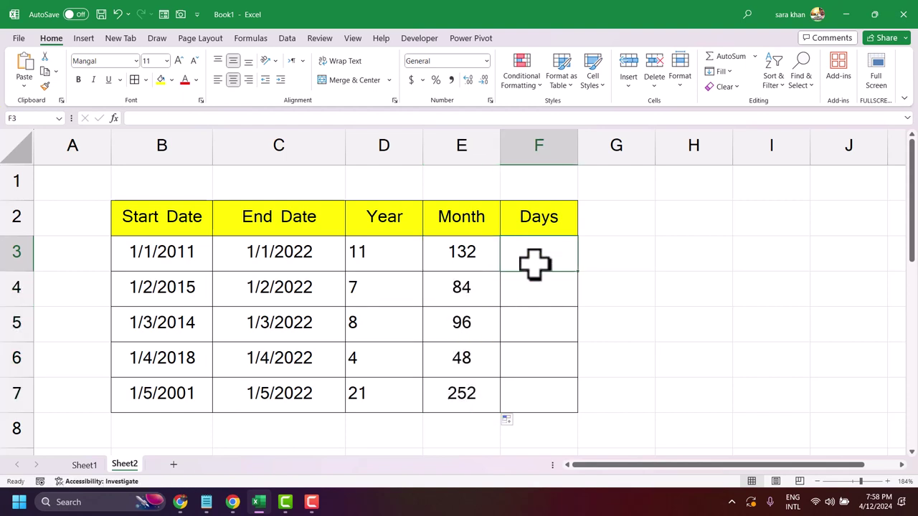
text(=)
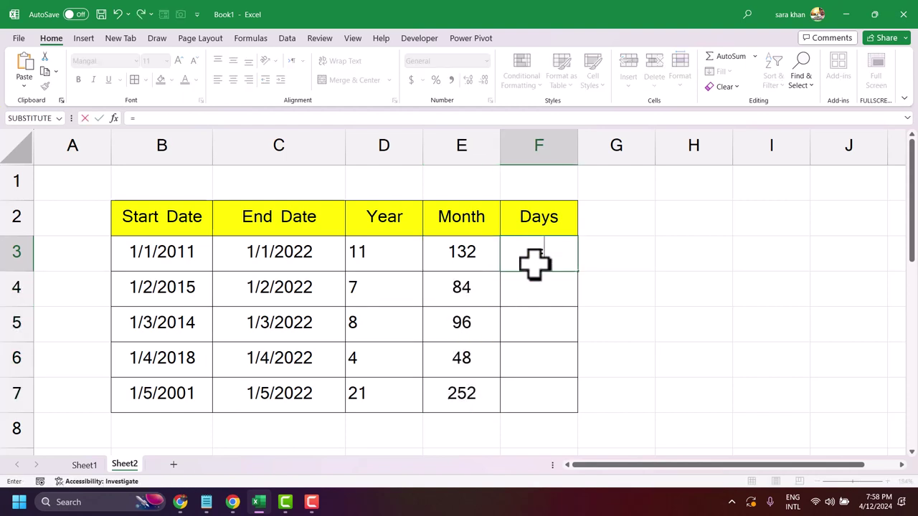
text(DATE)
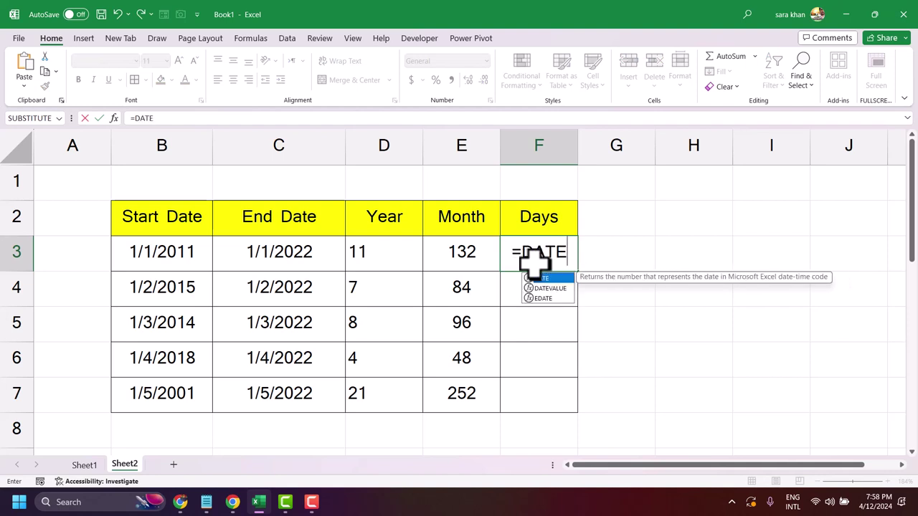
text(DIF)
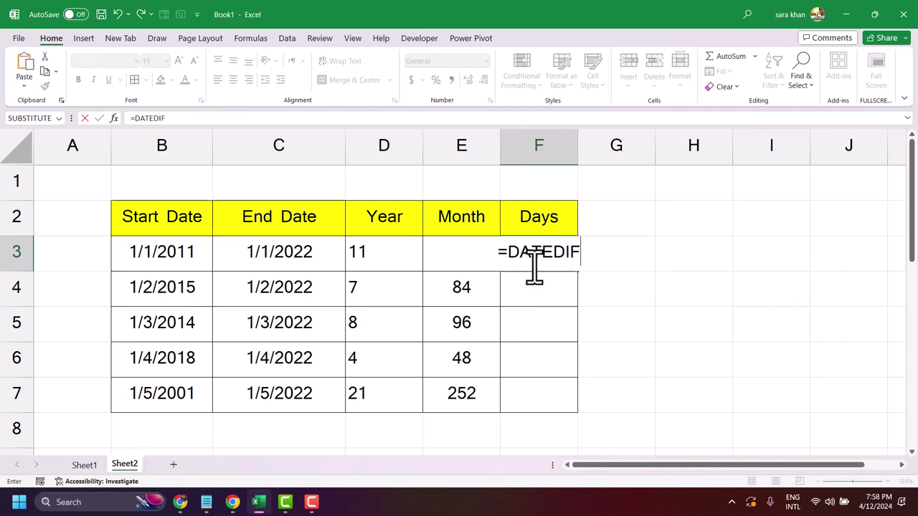
click(142, 258)
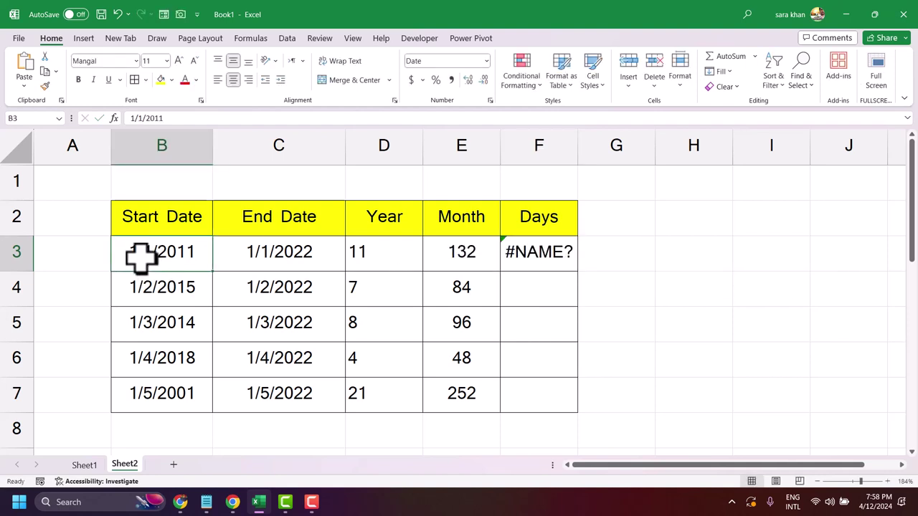
click(543, 255)
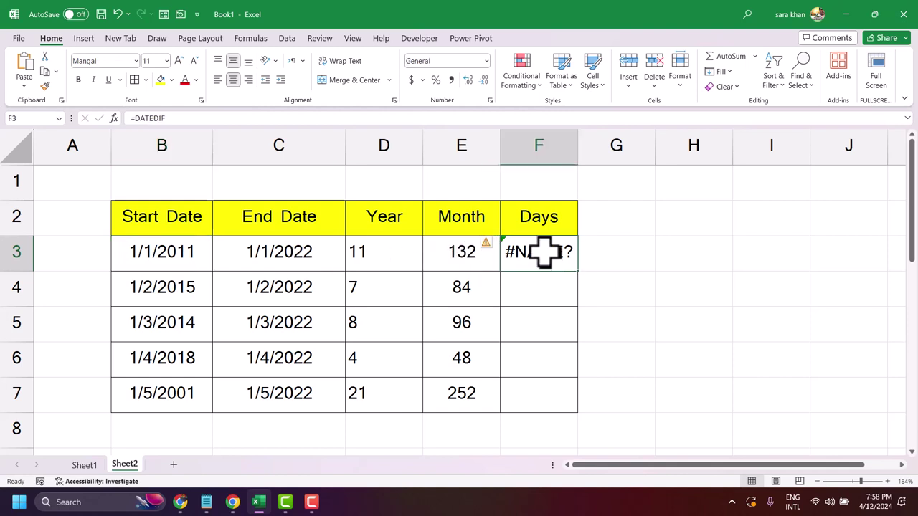
key(BackSpace)
key(Return)
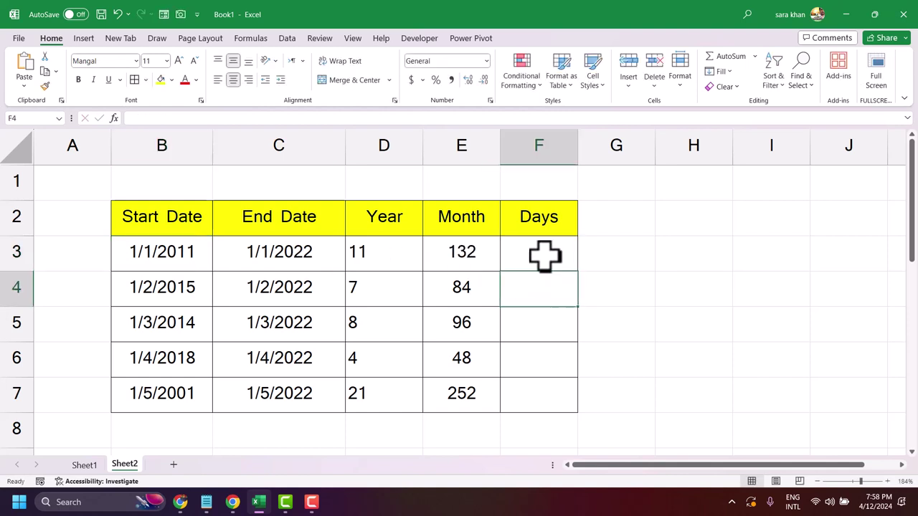
- Enter =DATEDIF(B3,C3,"D") in F3, returning 4018 days
click(545, 254)
text(=)
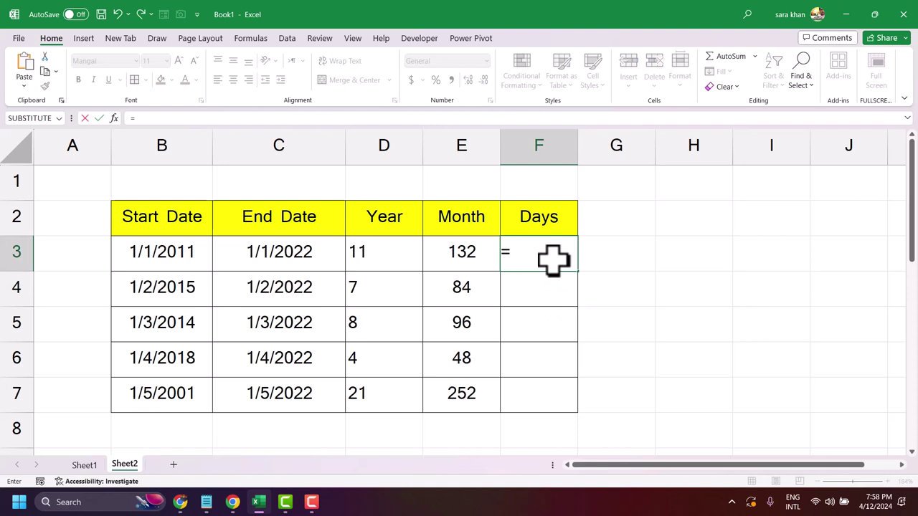
text(datedif)
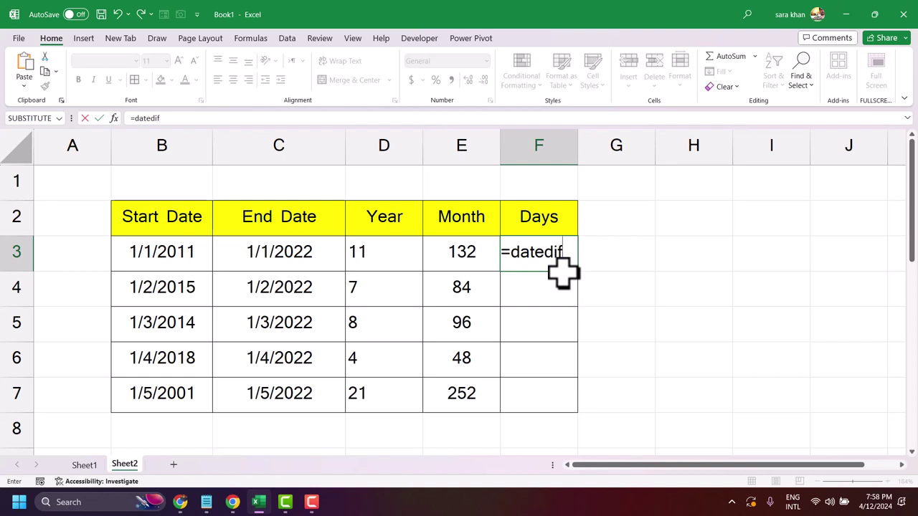
text(()
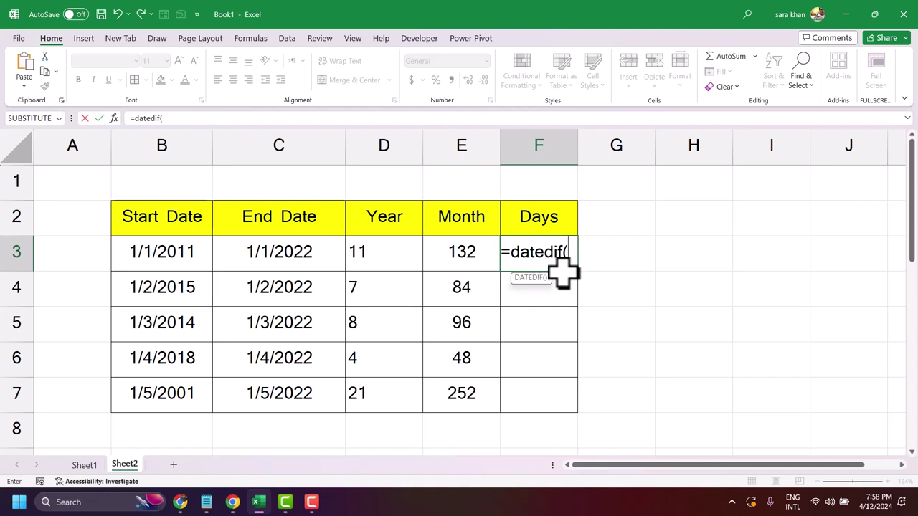
click(176, 253)
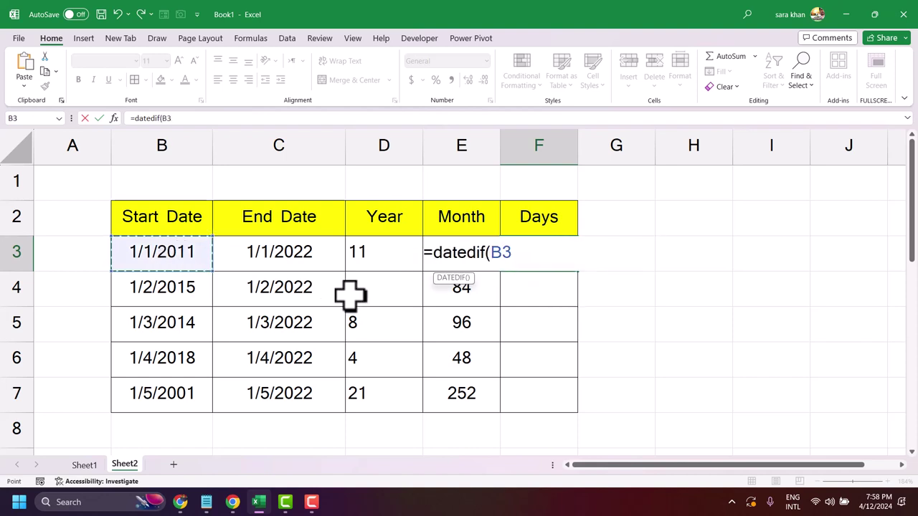
text(,)
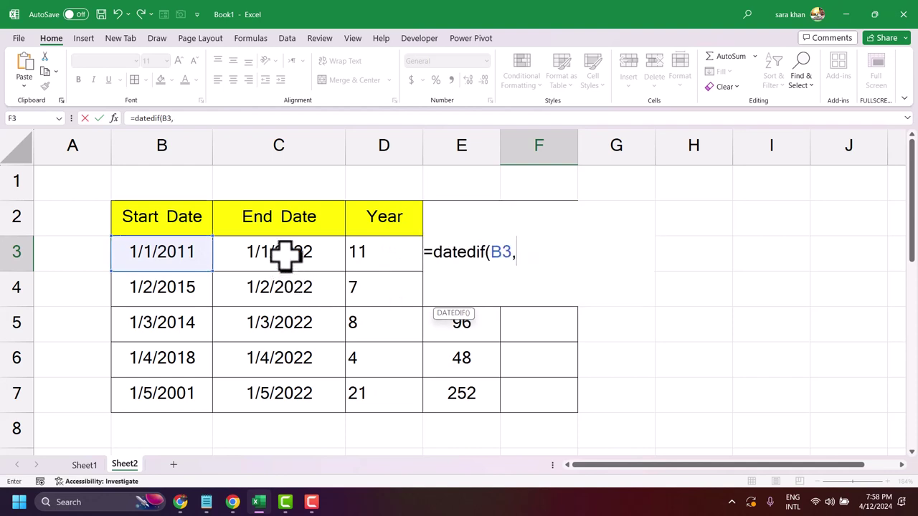
click(287, 254)
text(,)
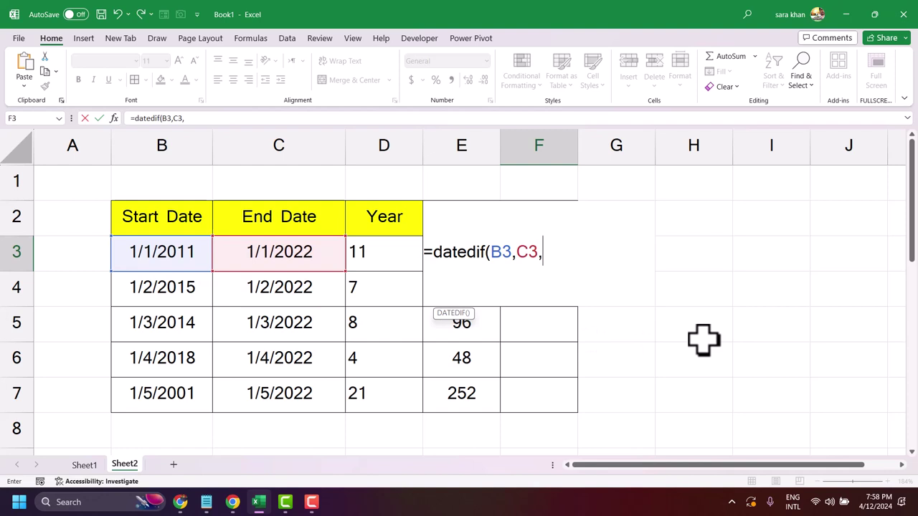
text("d)
key(BackSpace)
text(d)
key(BackSpace)
text(D)
text("))
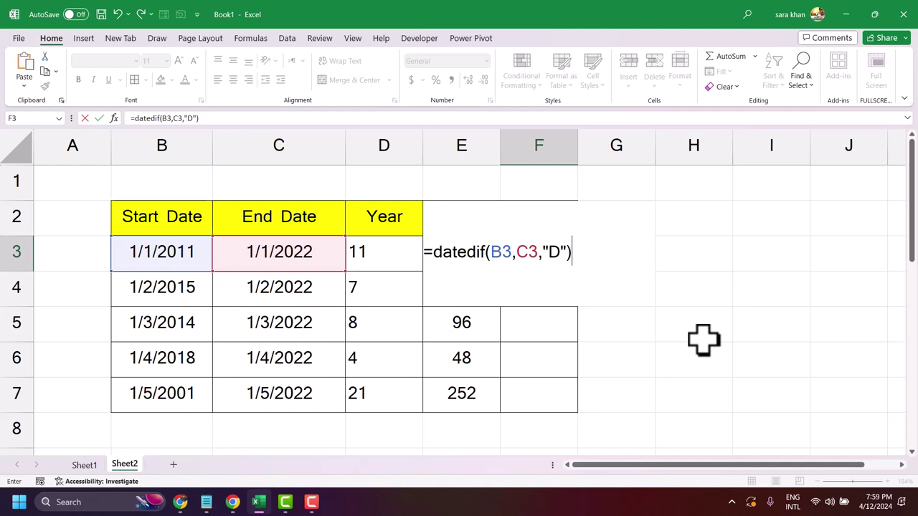
key(Return)
- Fill the Days formula down to F7, giving 2557, 2922, 1461 and 7670
click(545, 259)
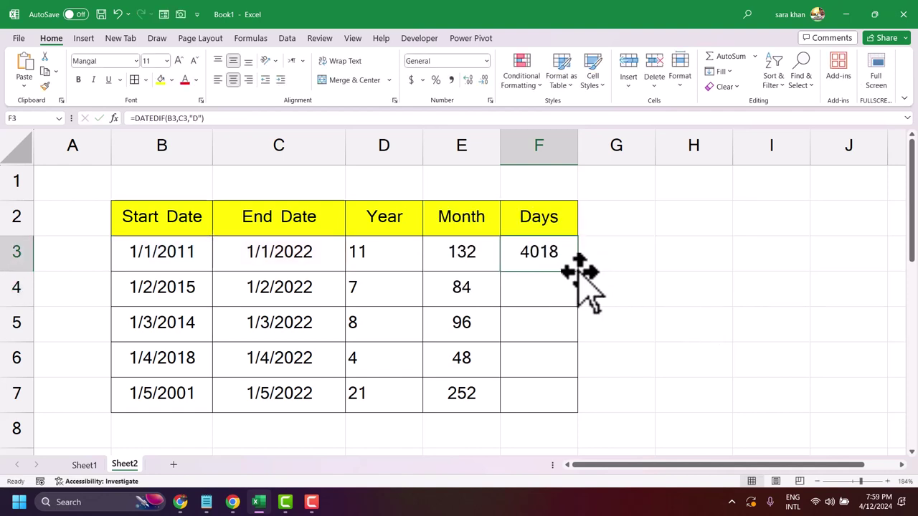
drag(578, 271, 562, 410)
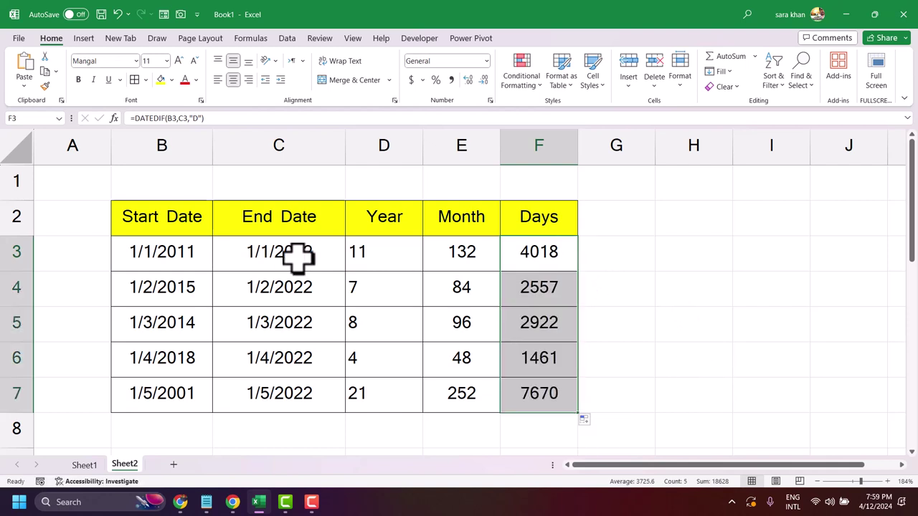
click(693, 304)
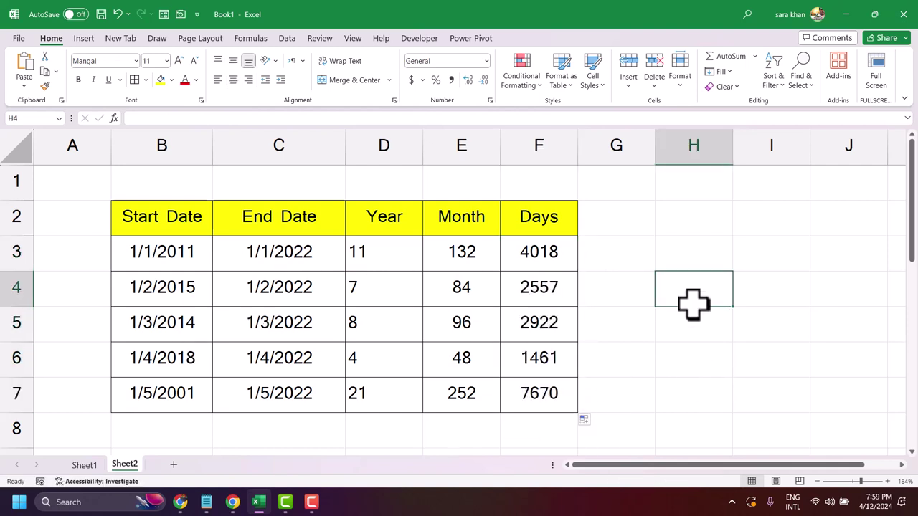
click(312, 502)
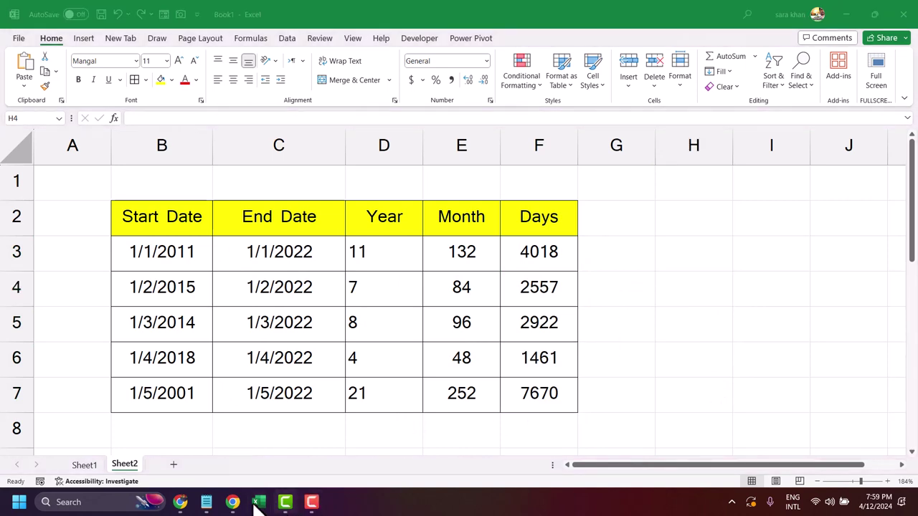
click(207, 502)
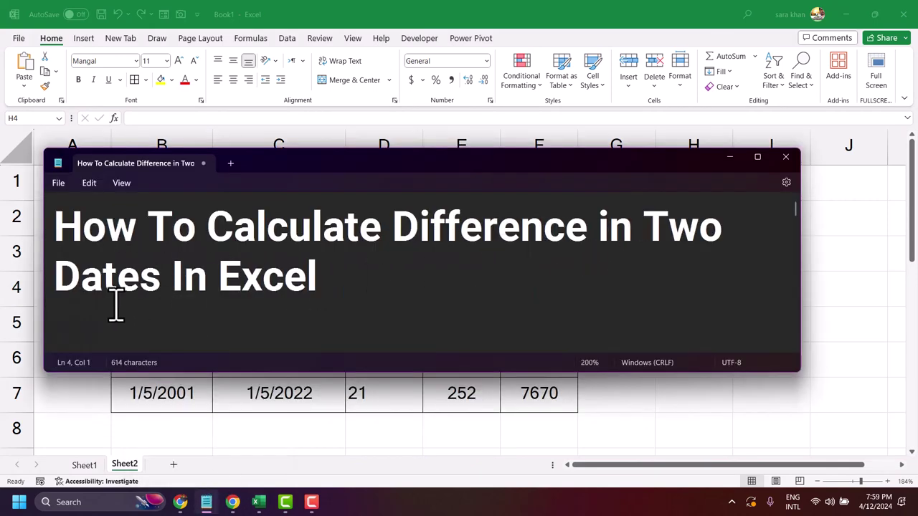
click(729, 157)
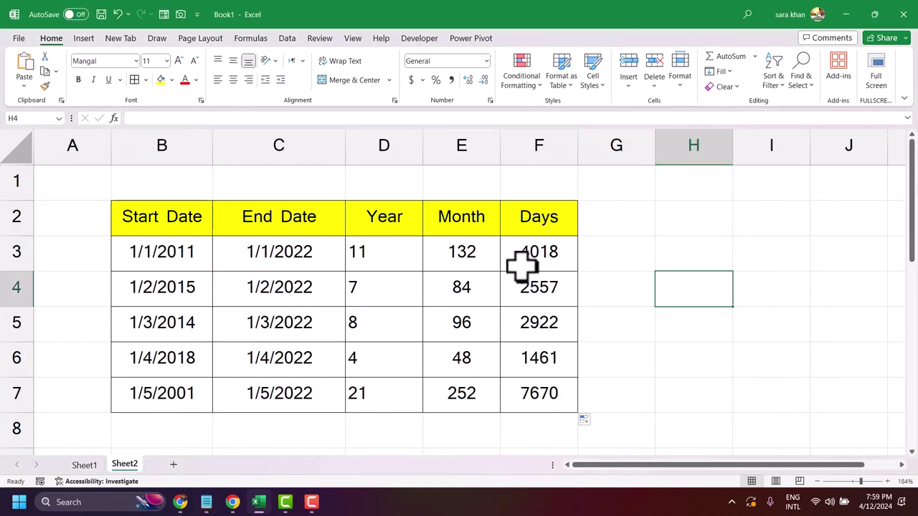
- Select C3:F7 and bring up the Clear options under Home > Editing
drag(115, 213, 550, 215)
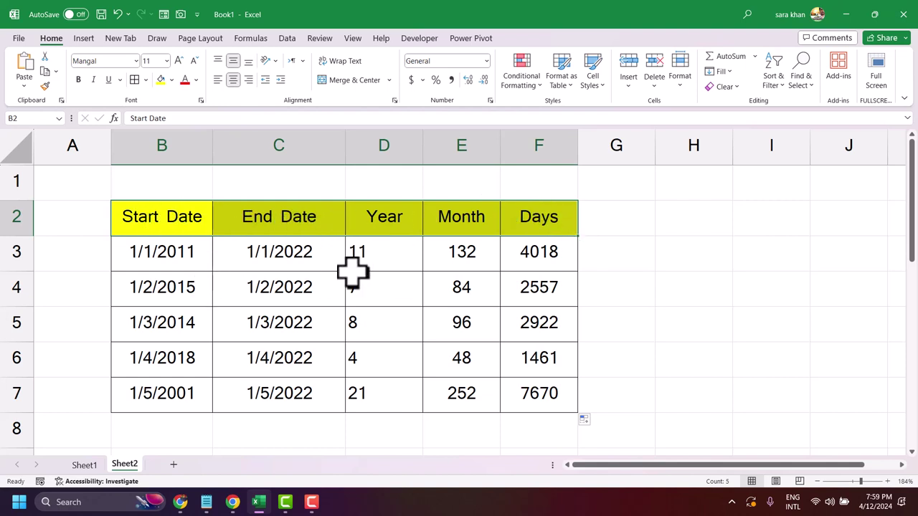
drag(297, 263, 526, 386)
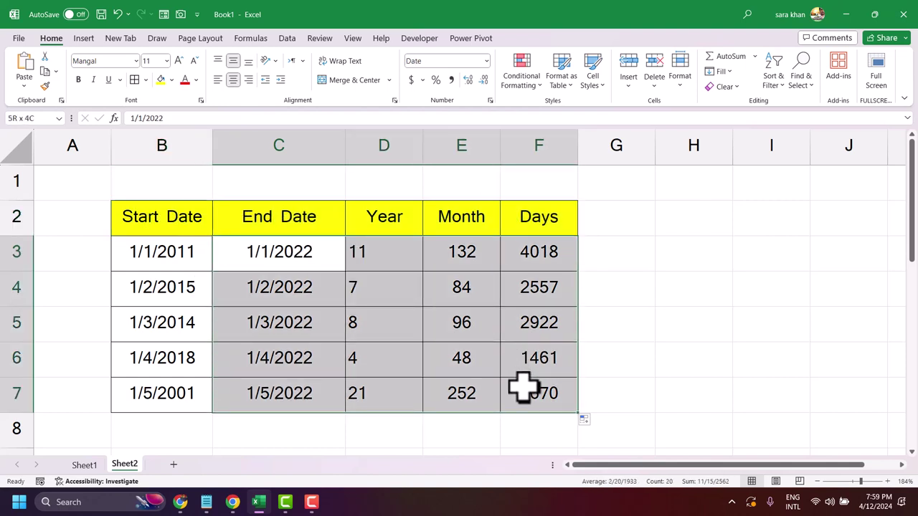
click(736, 87)
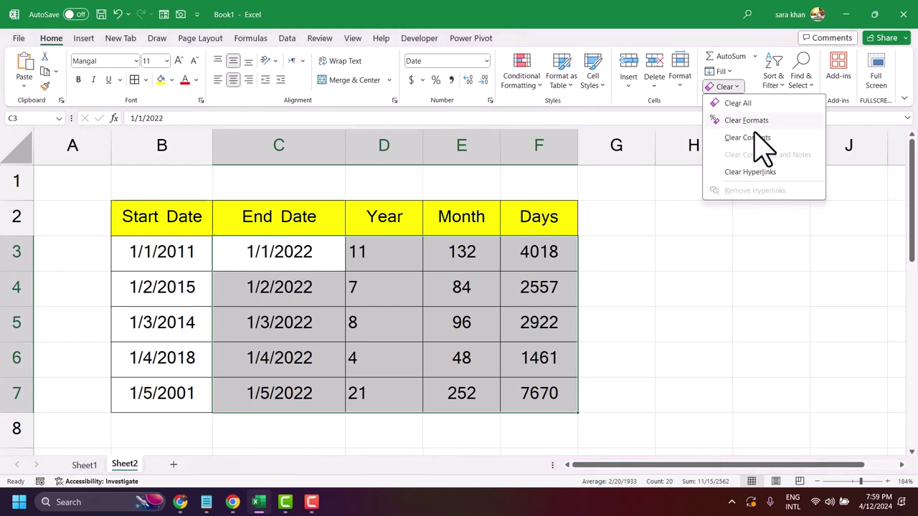